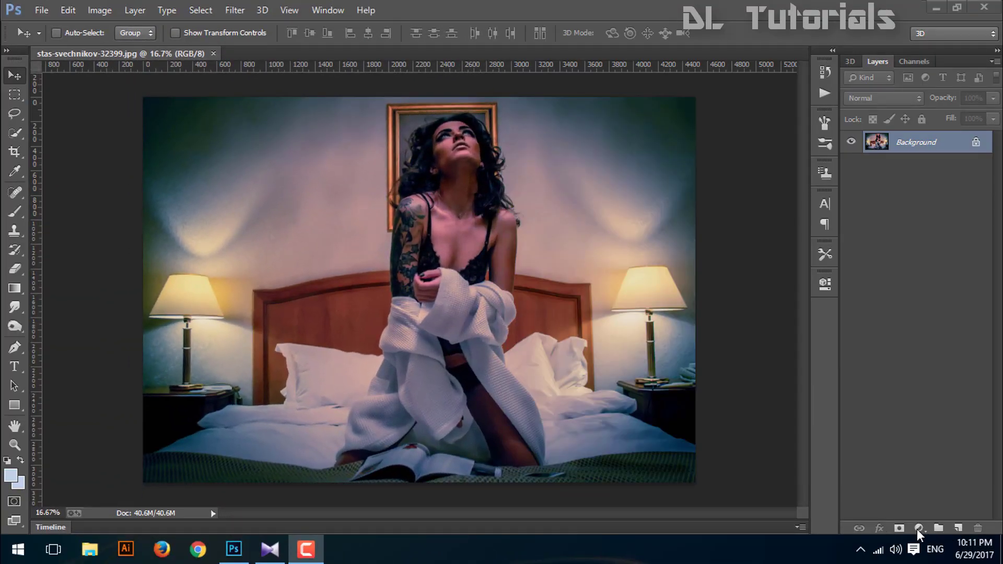
- Add a Curves adjustment layer and pull the lower curve down to deepen the shadows
click(918, 528)
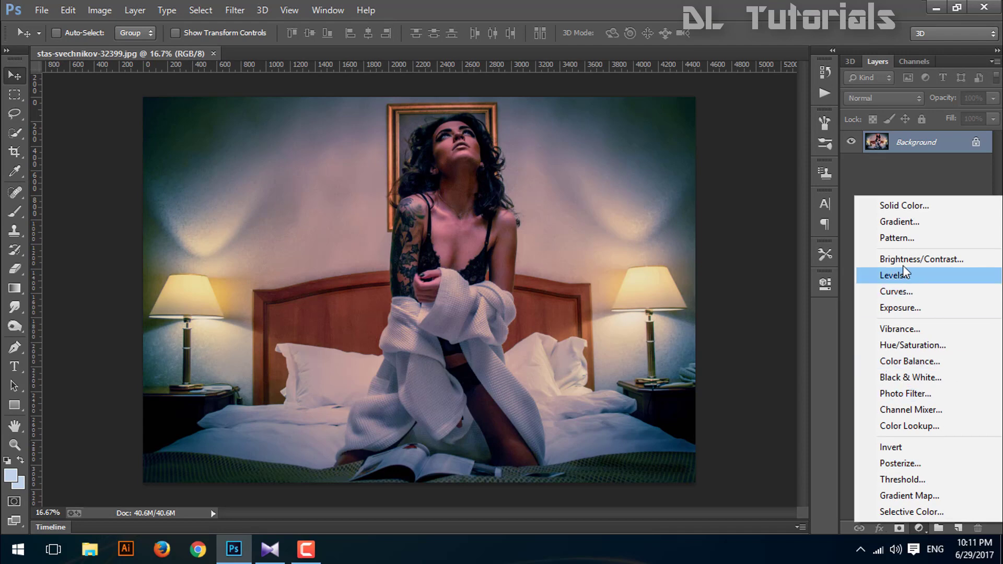
click(878, 291)
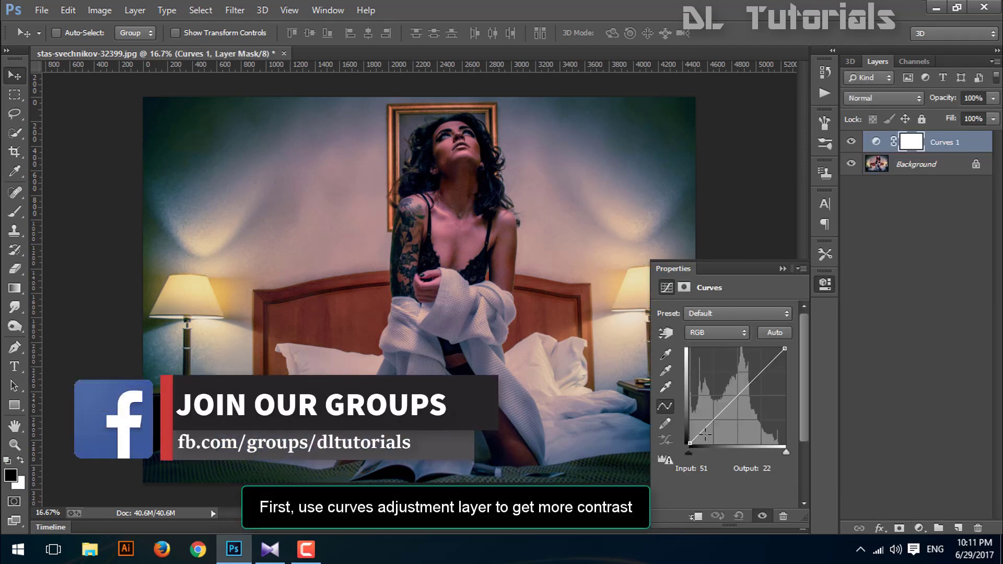
drag(705, 434, 715, 417)
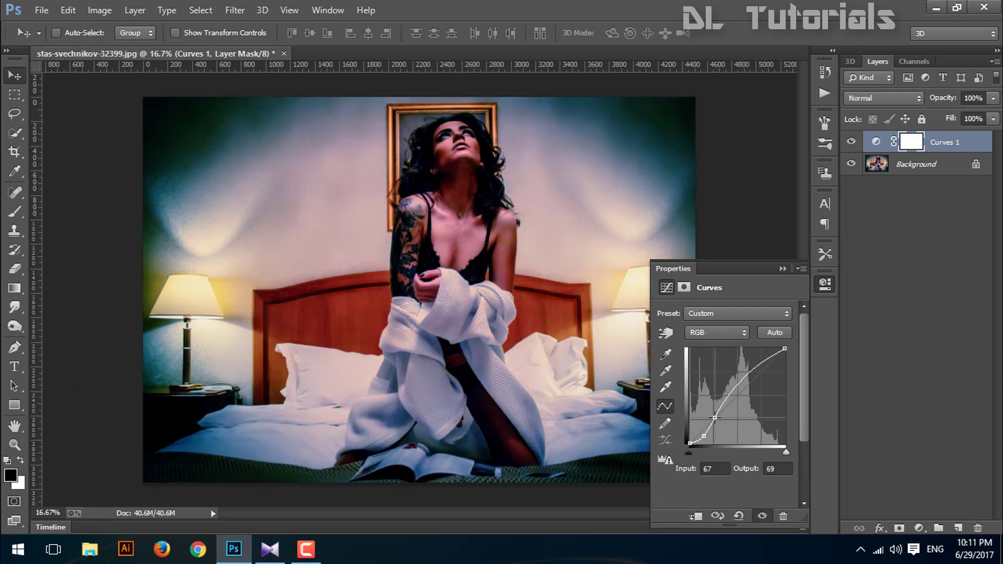
- Close the Curves 1 properties and add a second Curves adjustment layer
click(786, 268)
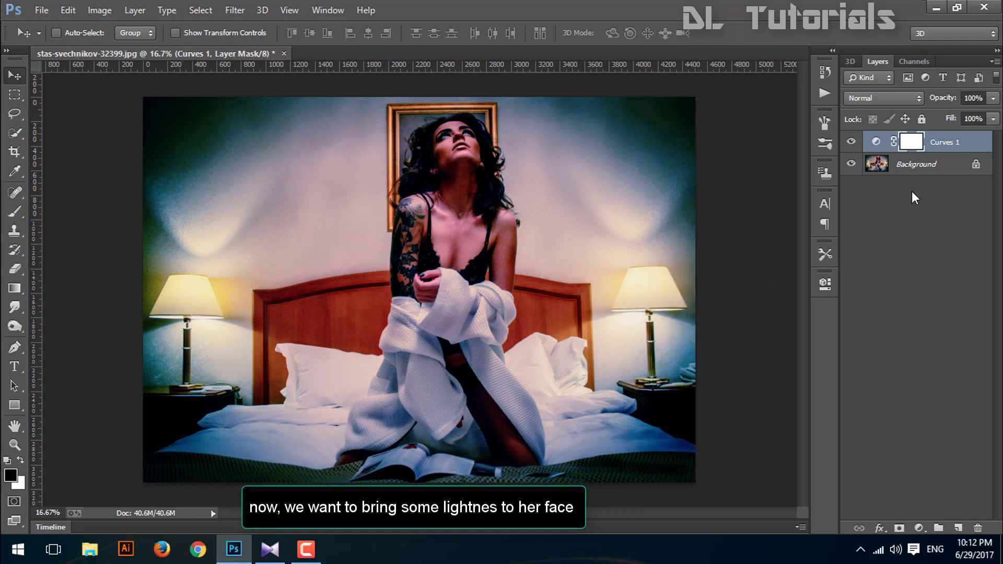
key(ctrl+2)
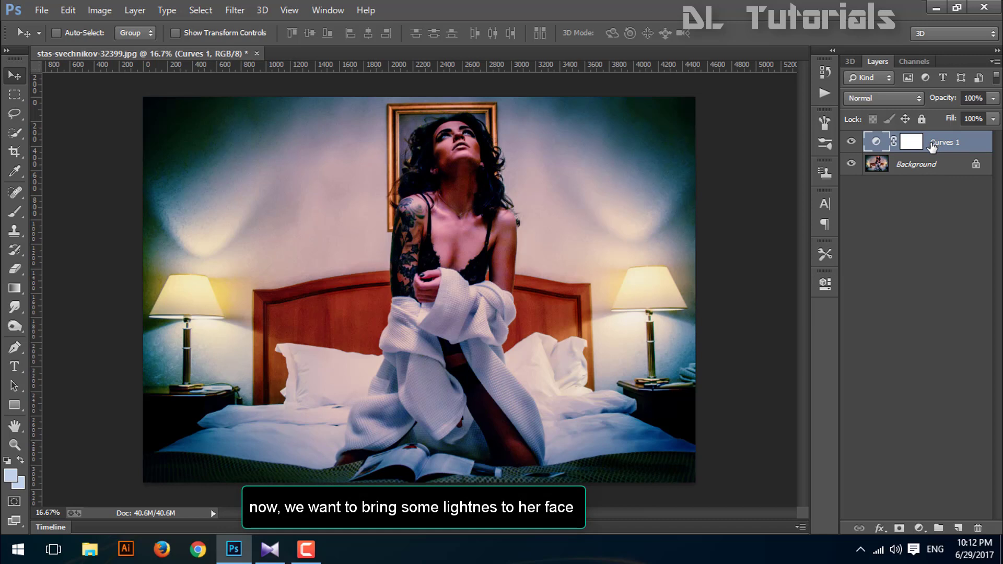
double_click(931, 144)
click(917, 149)
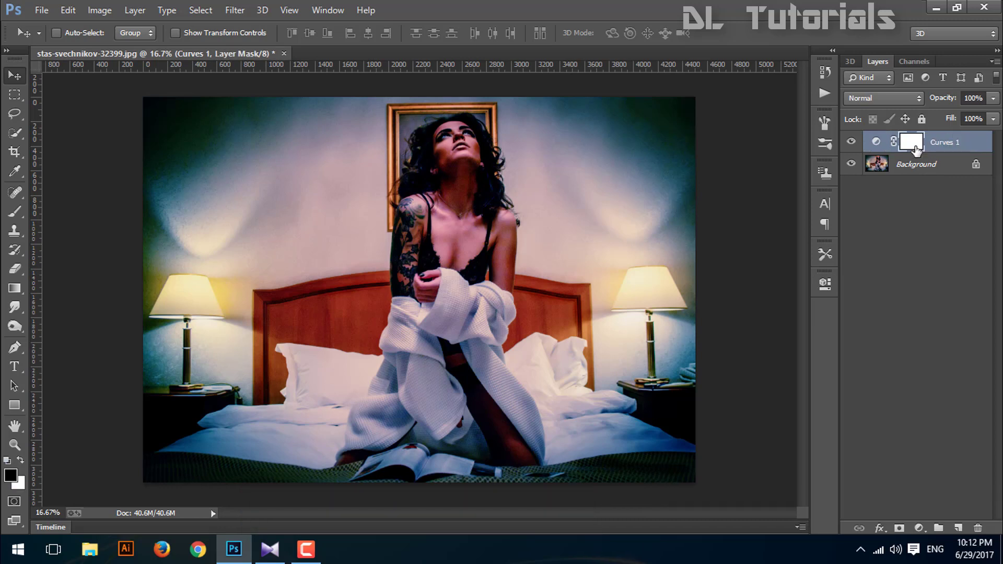
click(918, 528)
click(893, 300)
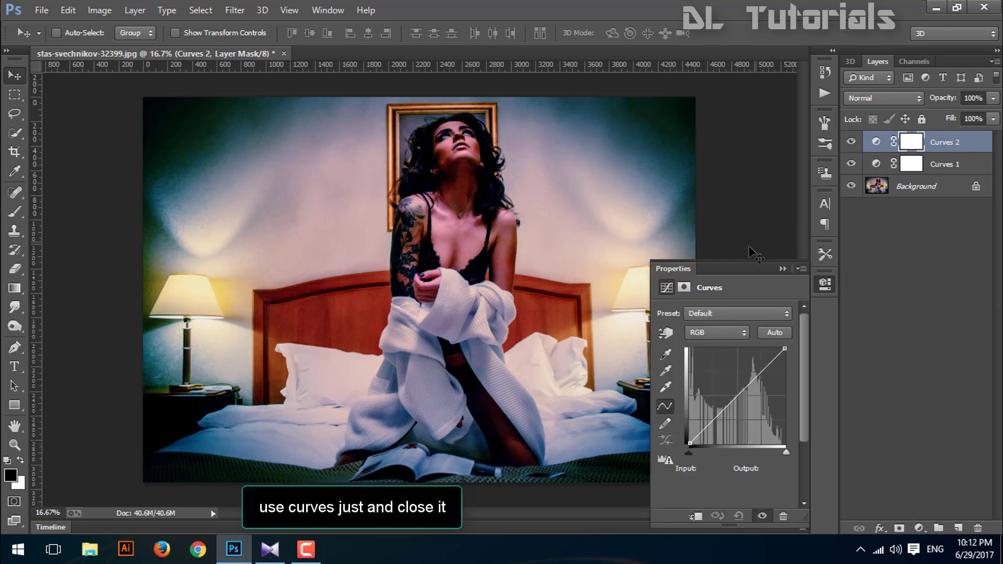
click(782, 268)
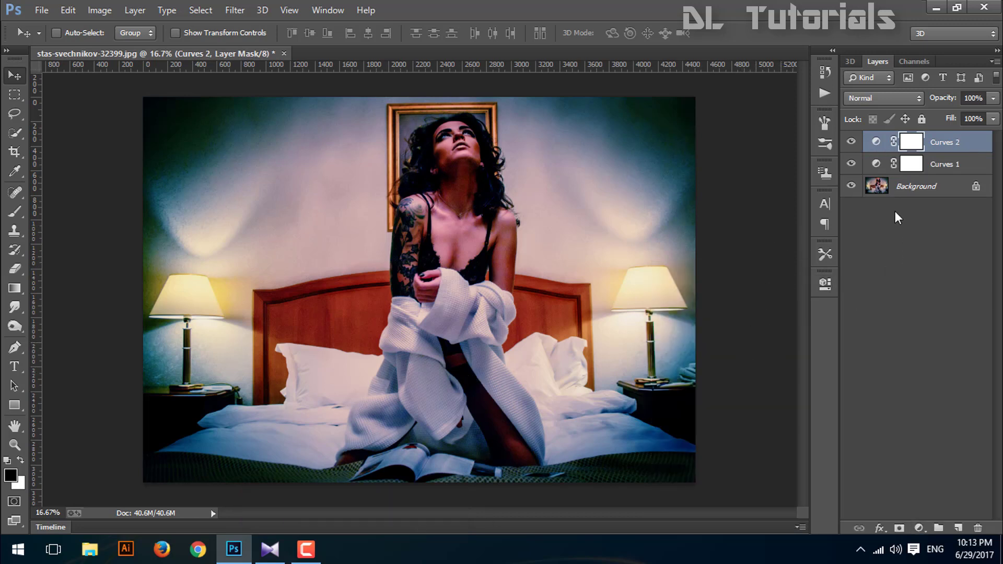
- Set Curves 2 to Screen blending at 29% opacity and invert its mask to black
click(867, 99)
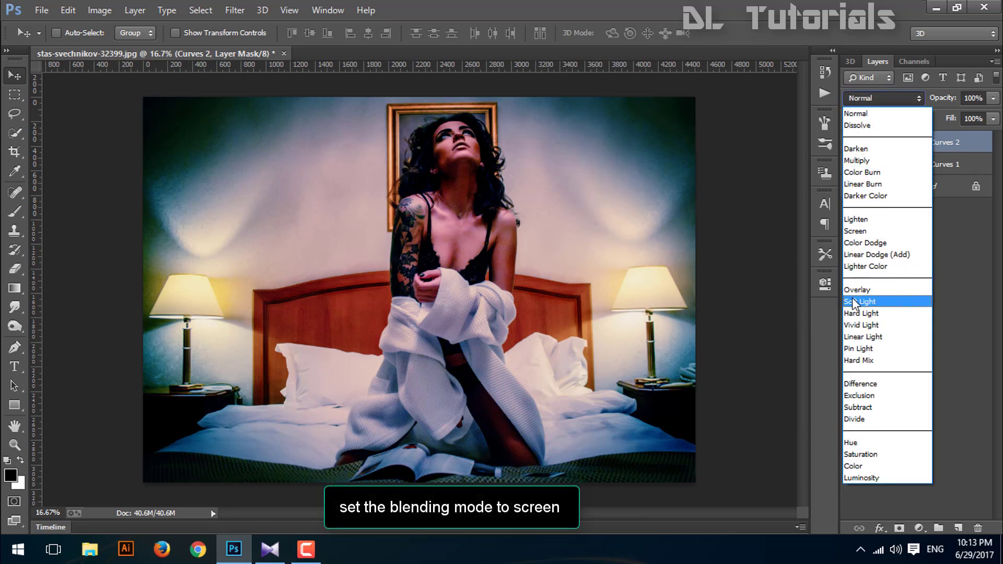
click(857, 231)
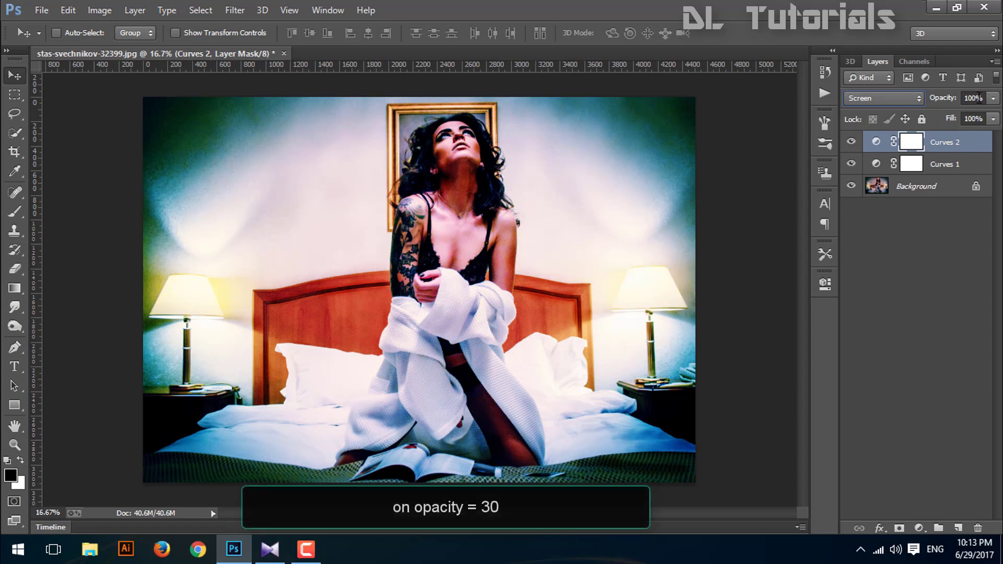
drag(951, 99, 908, 110)
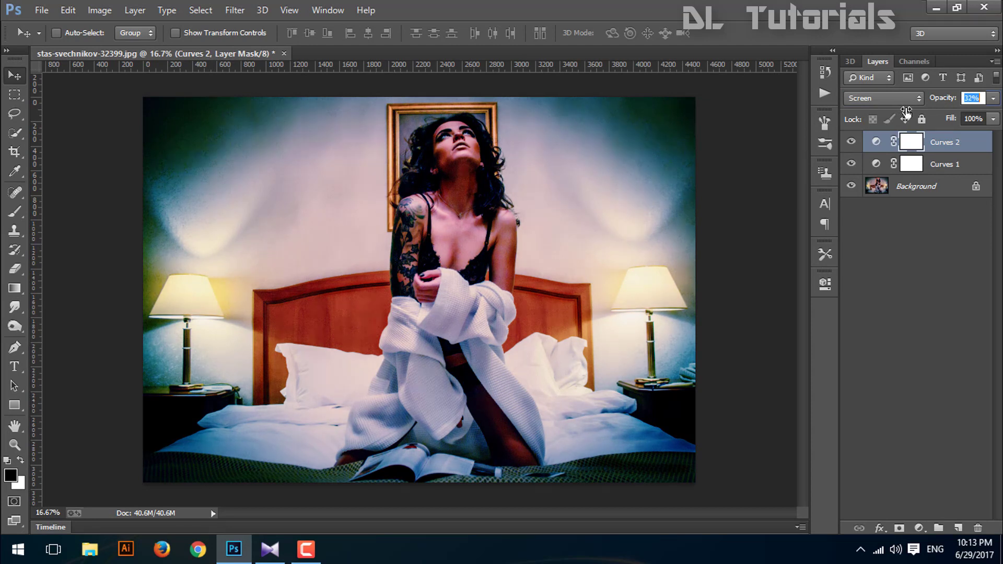
text(29)
drag(903, 112, 904, 112)
key(ctrl+i)
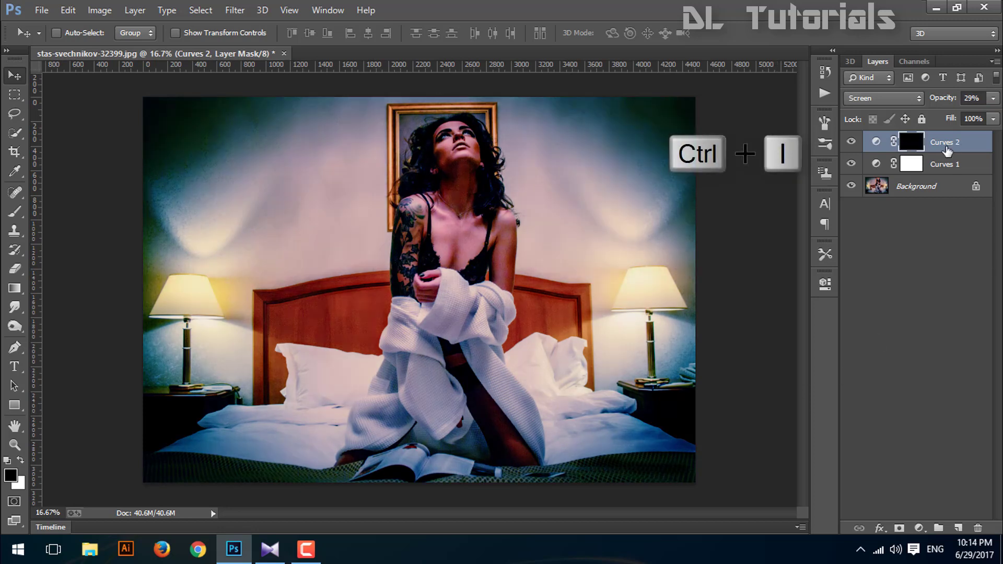
- Paint white on the Curves 2 mask to reveal brightening on her face and neck
click(21, 460)
click(15, 211)
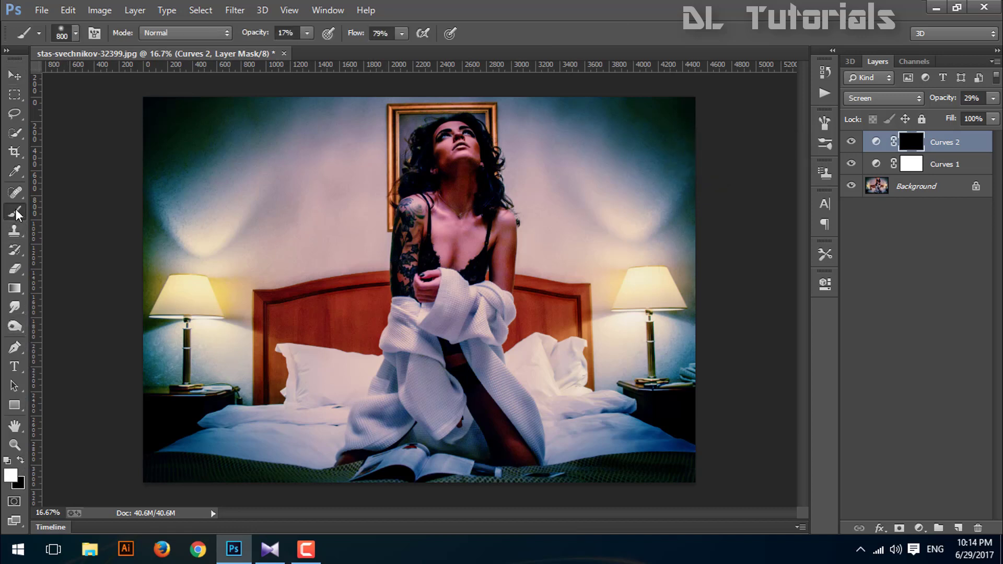
click(464, 154)
drag(457, 153, 454, 172)
alt+scroll(460, 162, up, 1)
click(910, 142)
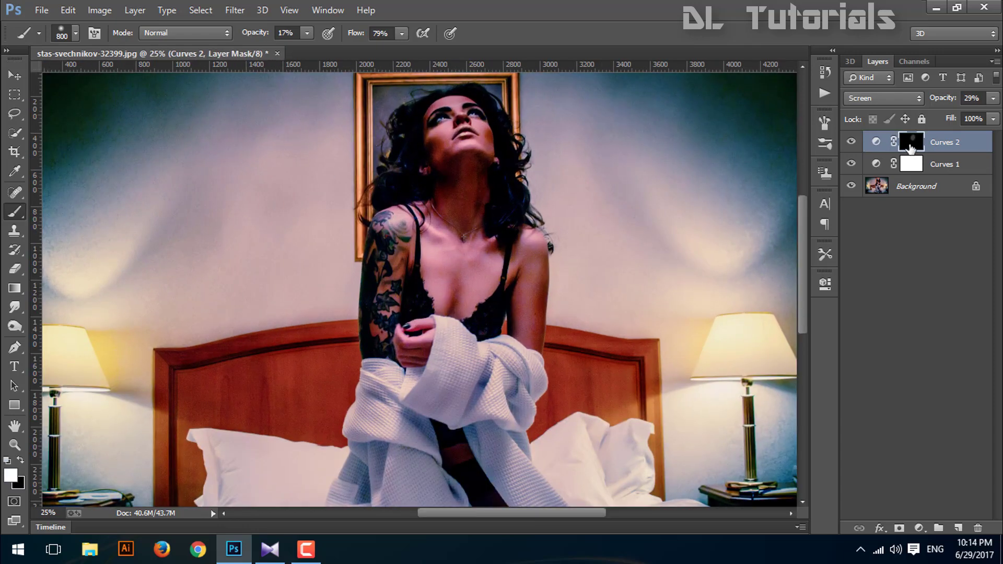
mouse_move(454, 173)
mouse_down()
mouse_move(466, 161)
mouse_move(481, 224)
mouse_up()
- Paint black at 75% opacity and 89% flow over the chest and shoulder
click(20, 460)
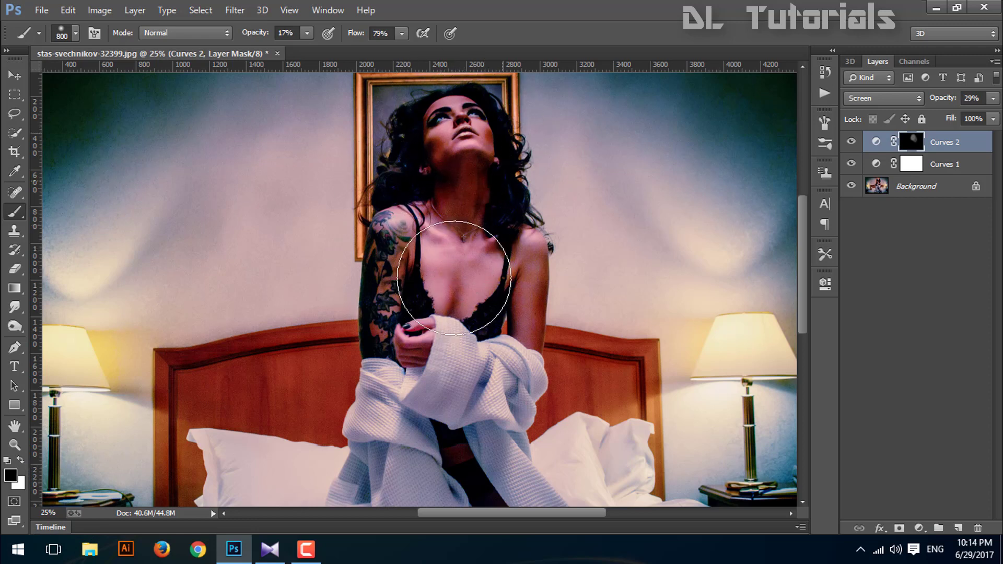
drag(454, 277, 425, 145)
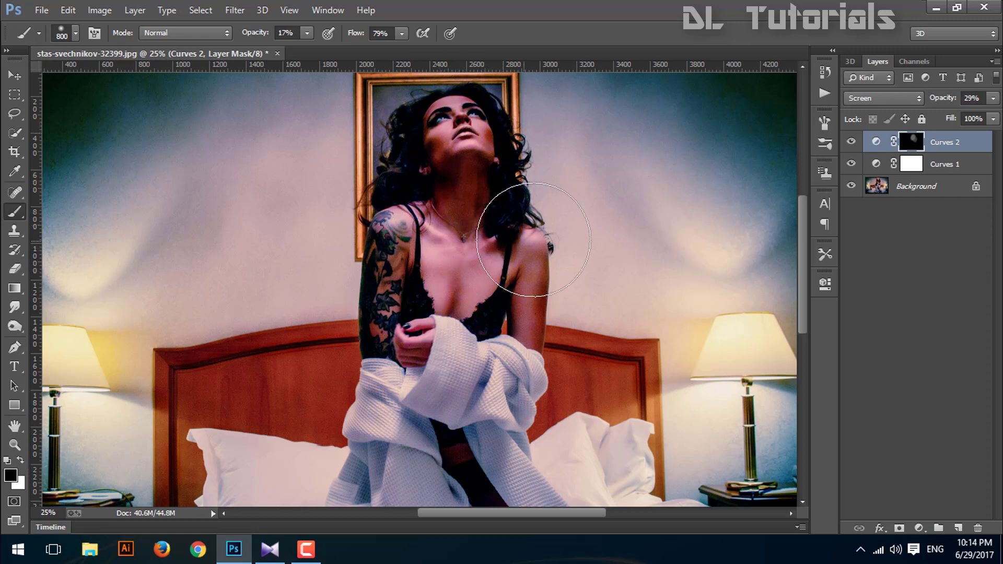
click(307, 32)
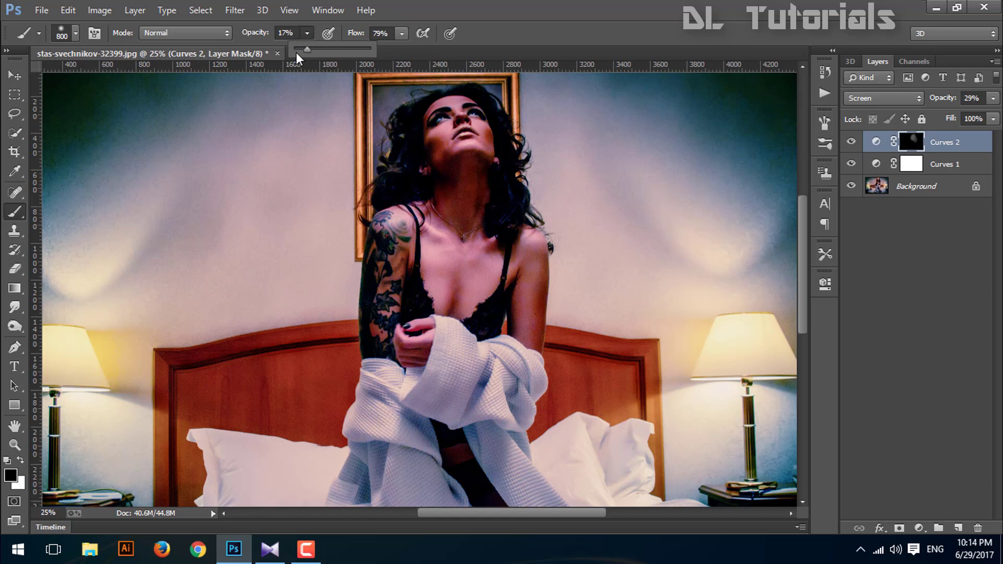
click(401, 33)
drag(398, 48, 405, 48)
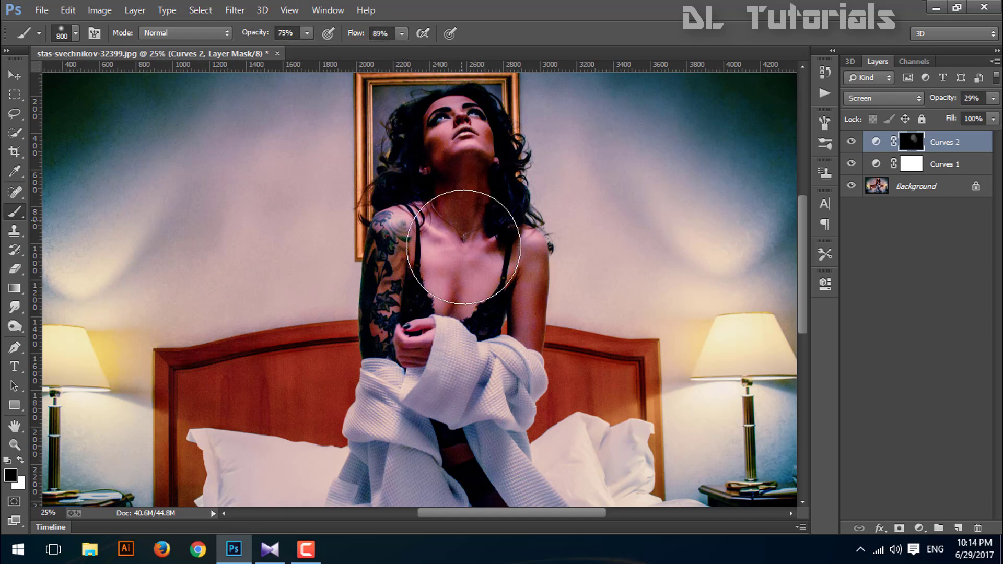
mouse_move(464, 247)
mouse_down()
mouse_move(504, 202)
mouse_move(553, 298)
mouse_move(424, 248)
mouse_move(403, 345)
mouse_move(418, 248)
mouse_move(448, 199)
mouse_move(502, 219)
mouse_up()
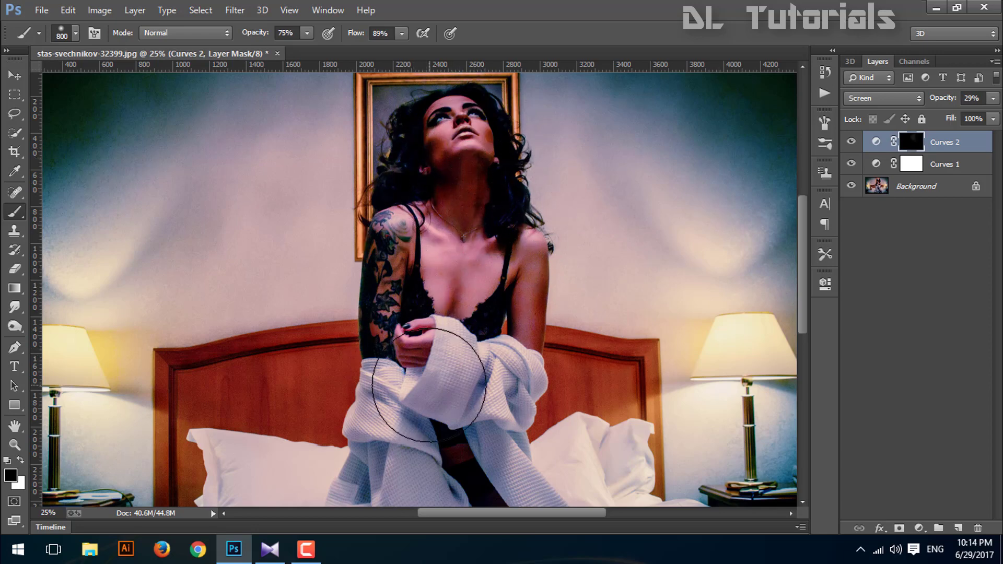
scroll(428, 385, down, 2)
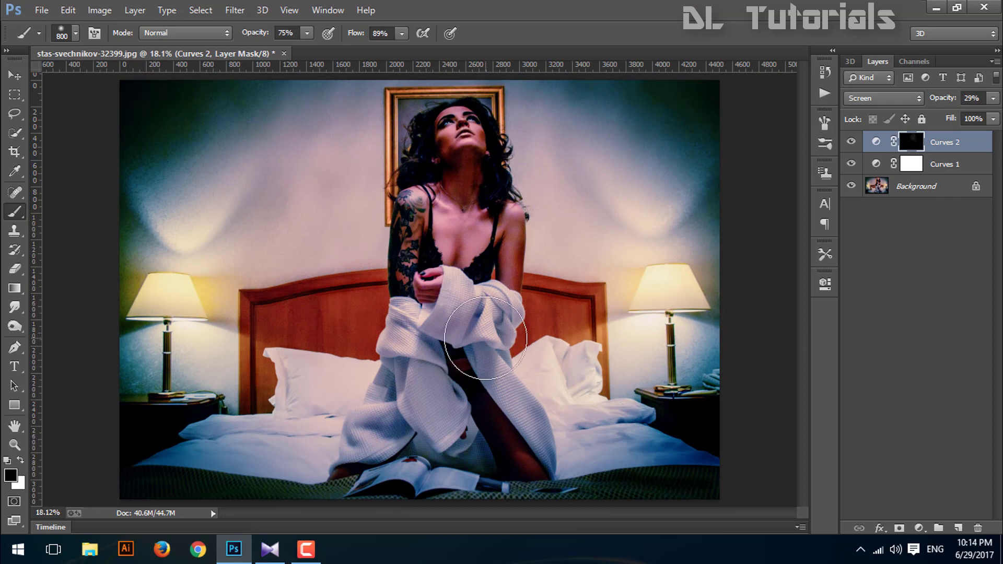
- Add a Hue/Saturation layer that lowers Greens saturation and raises Yellows saturation
click(919, 528)
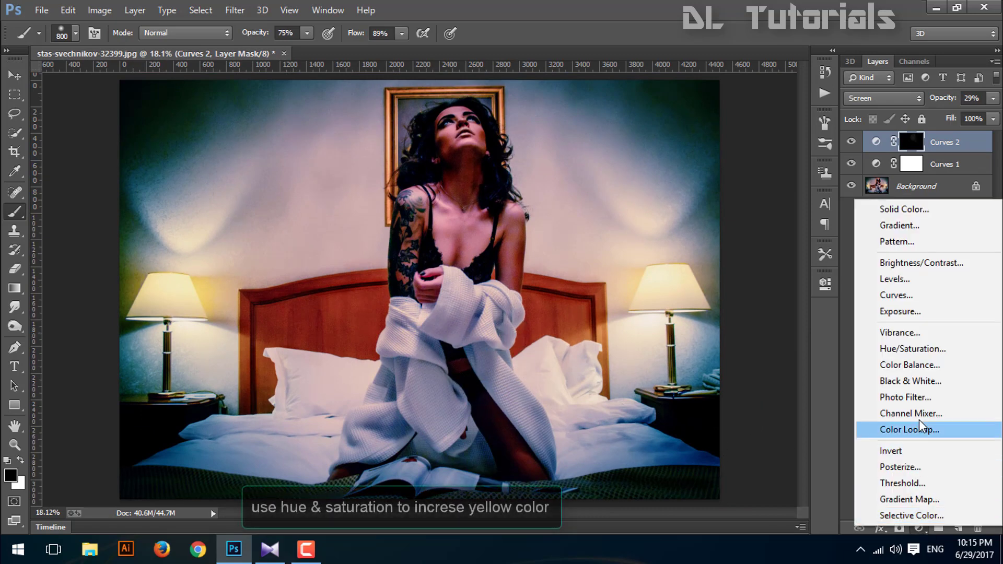
click(891, 349)
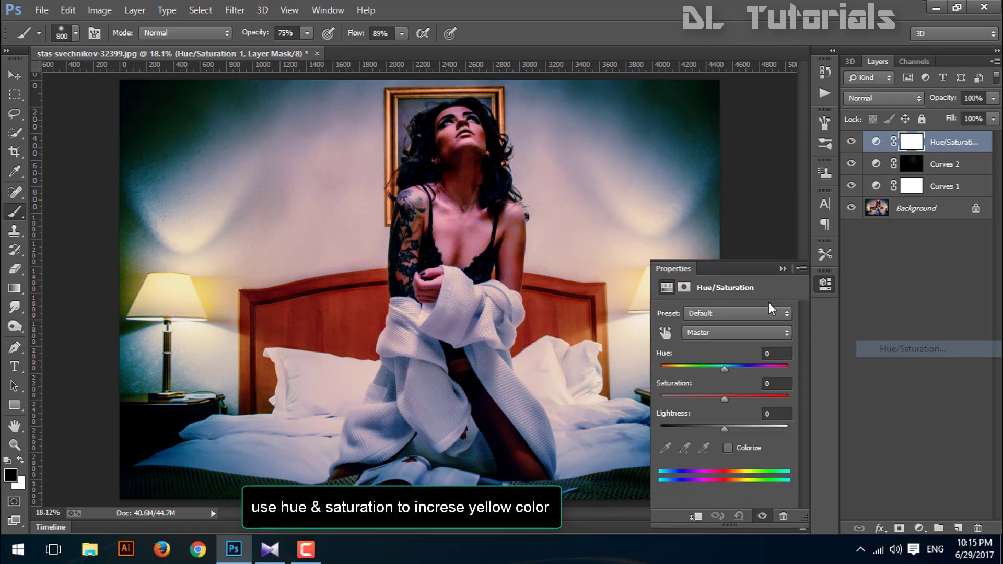
click(701, 333)
click(696, 384)
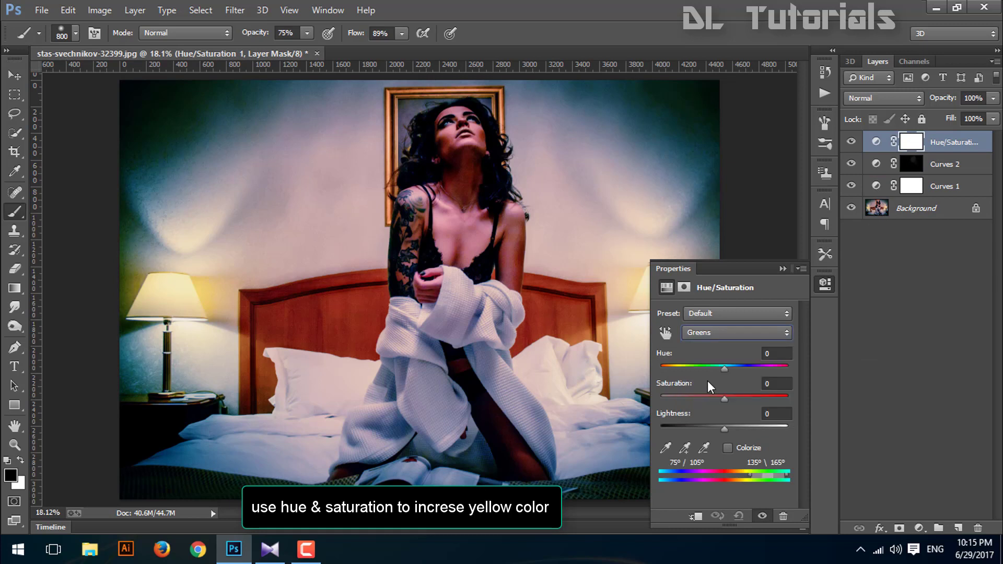
drag(722, 399, 703, 398)
click(731, 334)
click(699, 372)
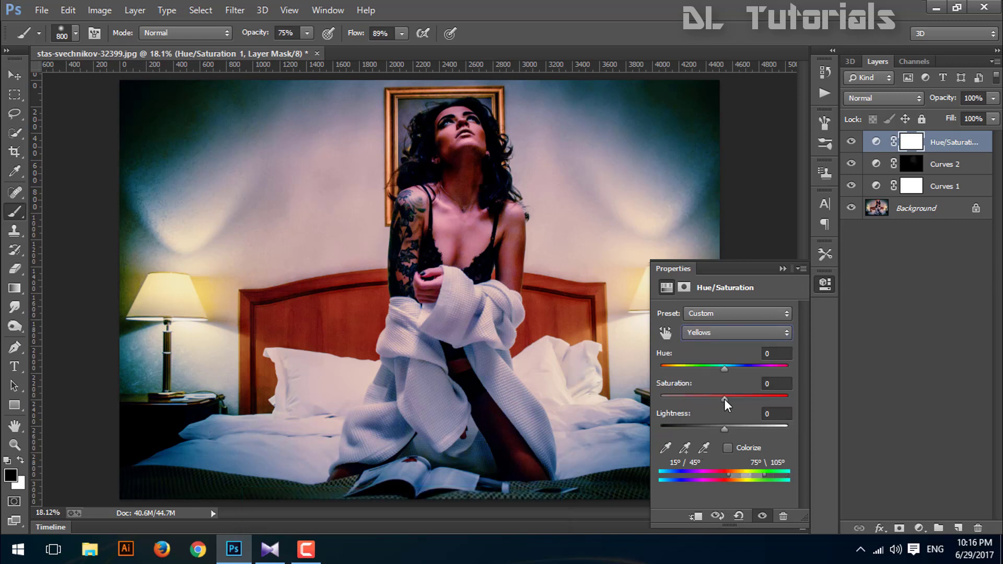
drag(724, 399, 739, 397)
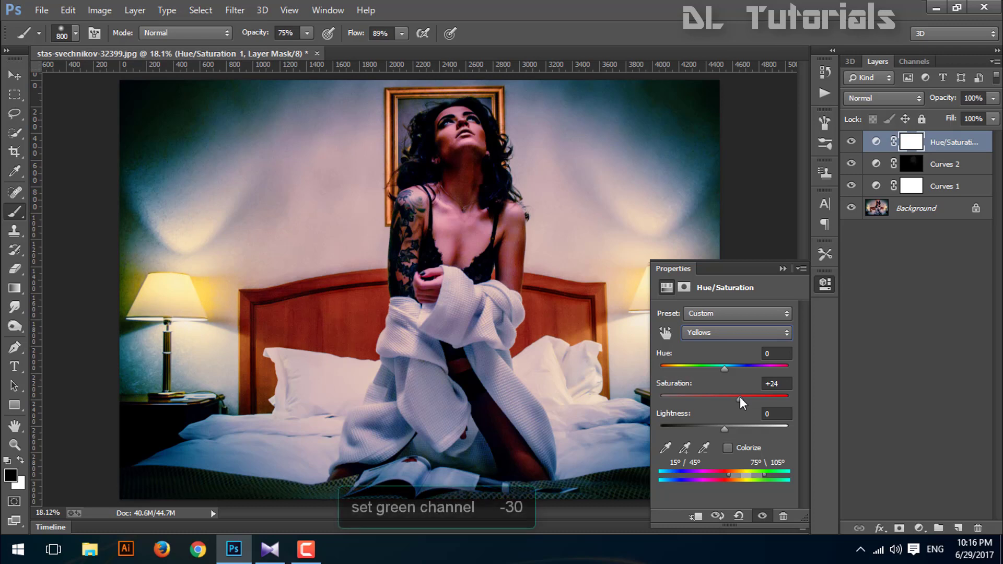
click(783, 267)
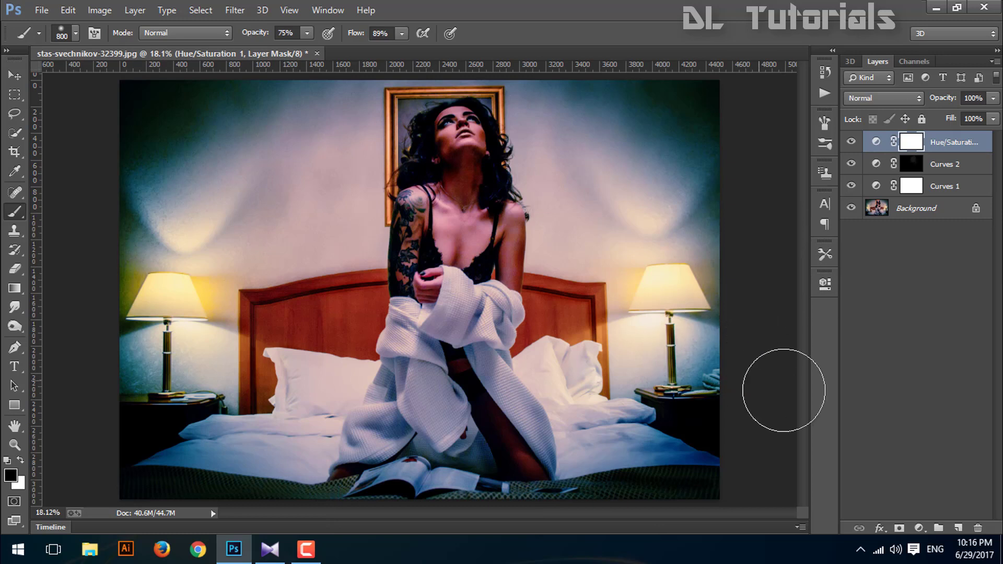
- Toggle Hue/Saturation 1's visibility to compare the image with and without it
key(ctrl+2)
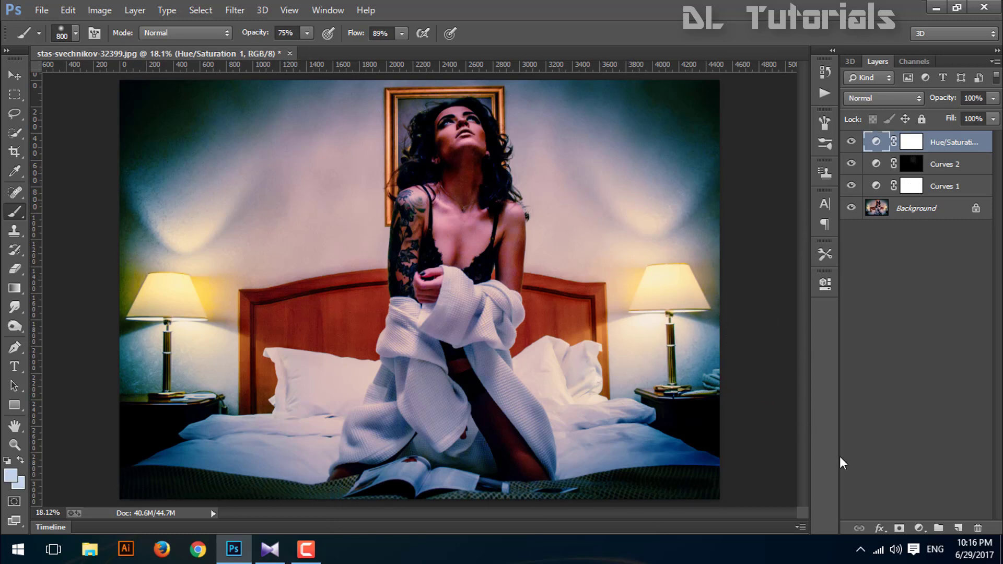
click(851, 142)
click(852, 142)
click(852, 142)
click(851, 142)
- Re-enable Curves 1's mask and group the three adjustment layers into Group 1
shift+click(923, 186)
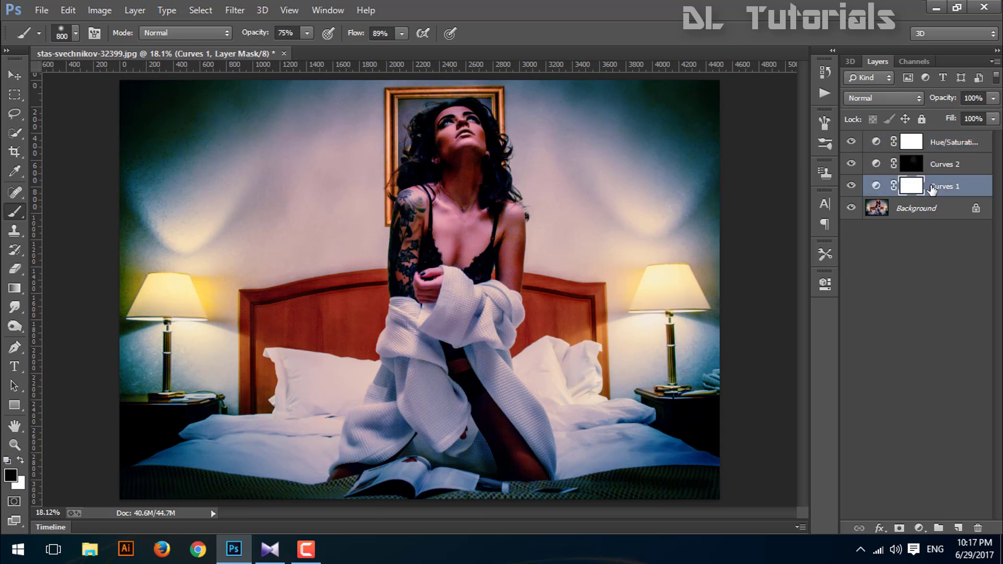
shift+click(935, 142)
key(ctrl+g)
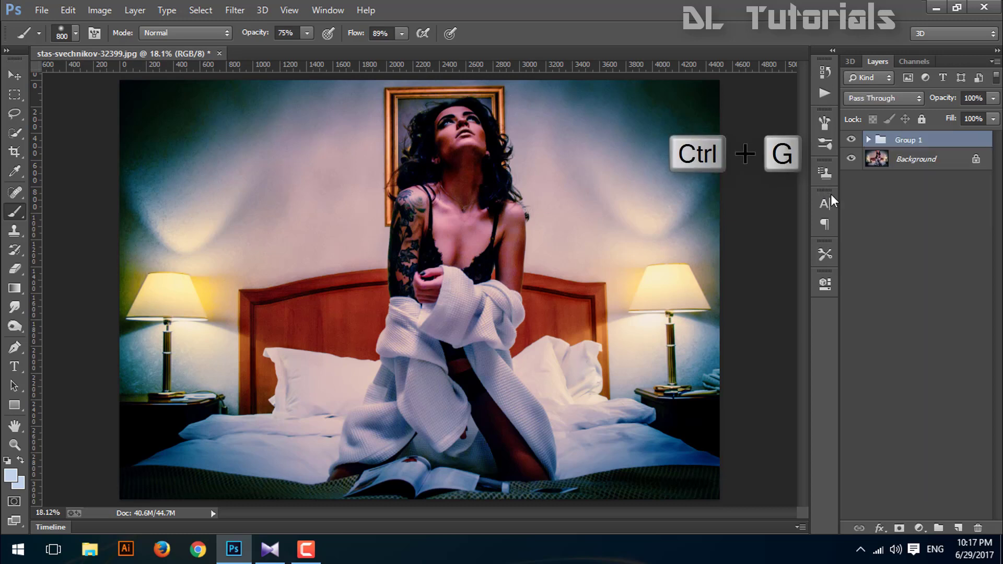
click(868, 140)
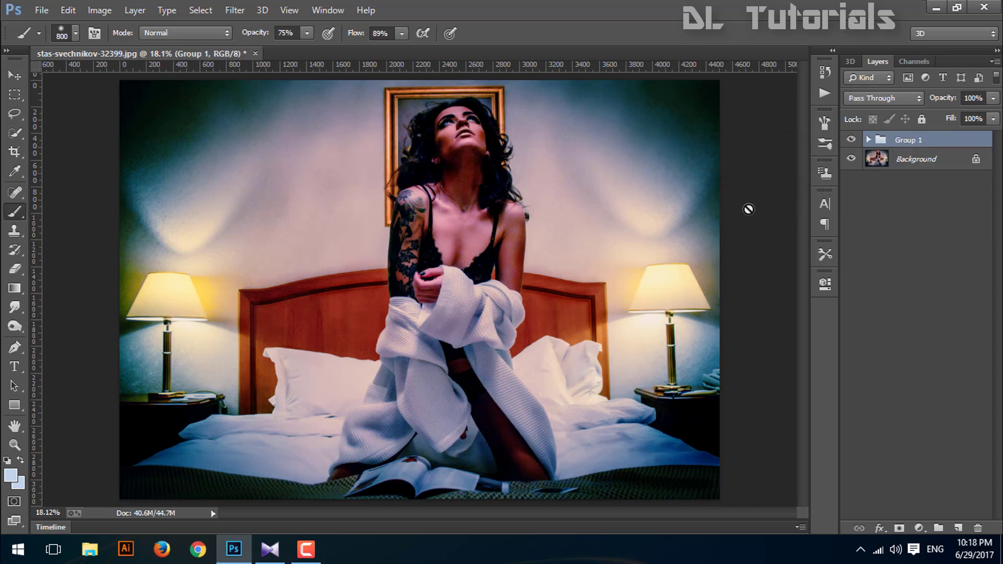
- Set the background colour to white (ffffff)
click(20, 483)
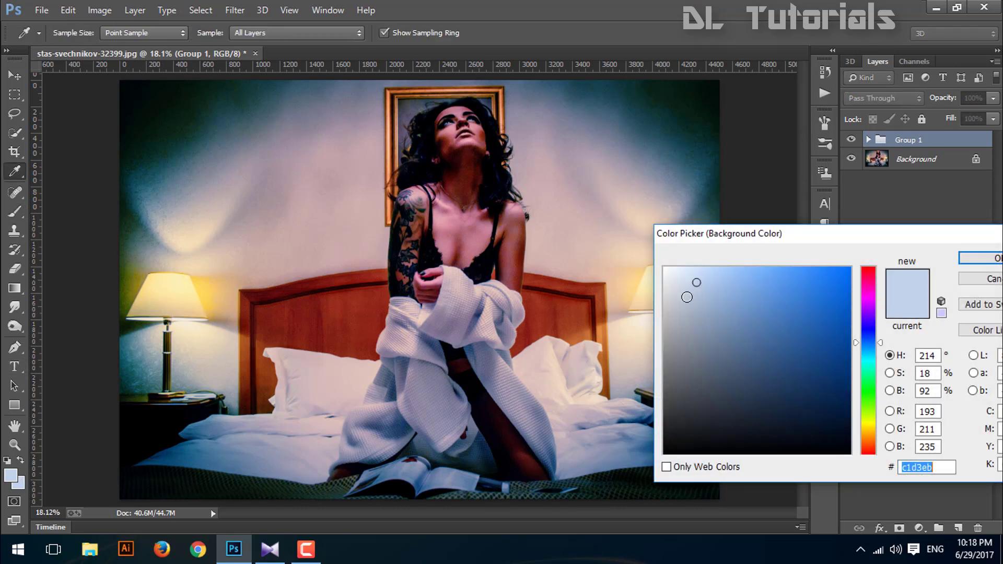
text(ffffff)
click(982, 258)
key(b)
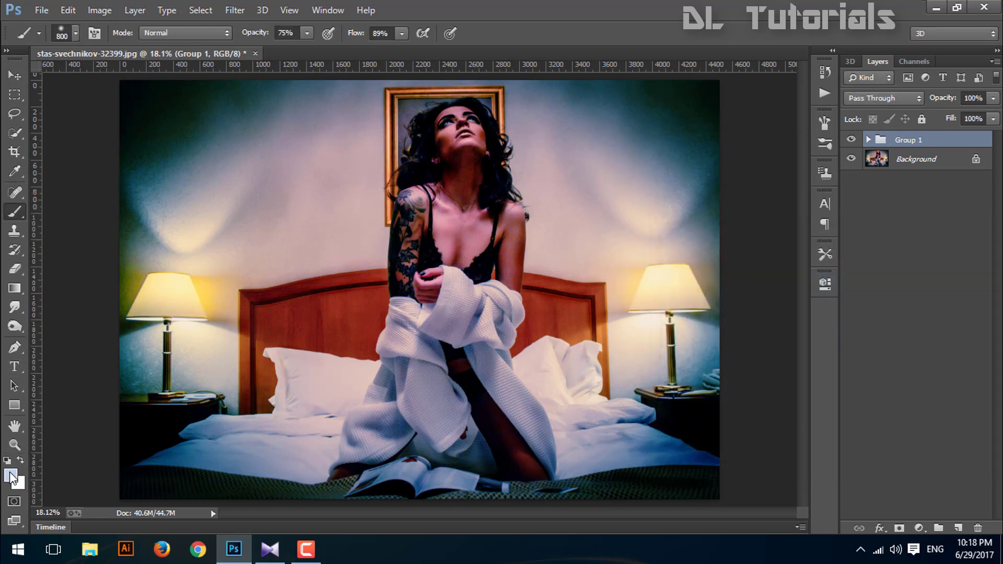
- Set the foreground colour to a fully saturated orange (ff9000)
click(11, 477)
click(865, 429)
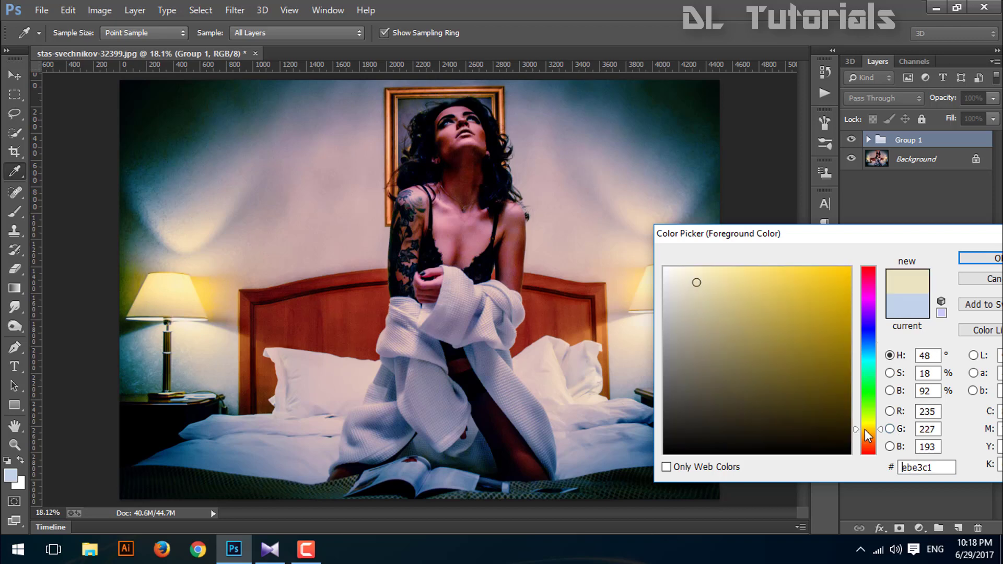
drag(865, 422, 866, 437)
drag(850, 269, 867, 267)
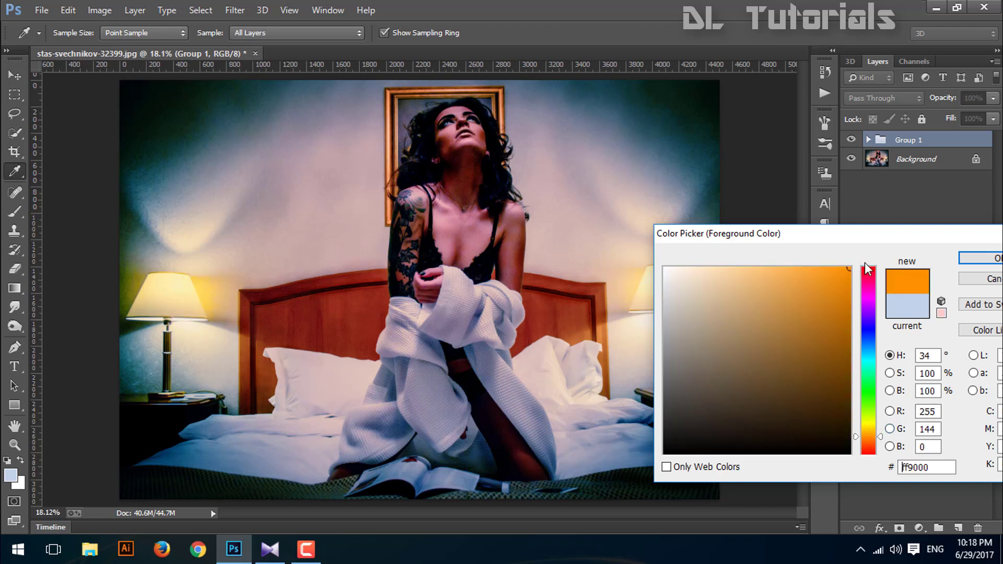
click(980, 258)
- Add a radial Gradient Fill layer with the orange glow moved to the lower centre
key(b)
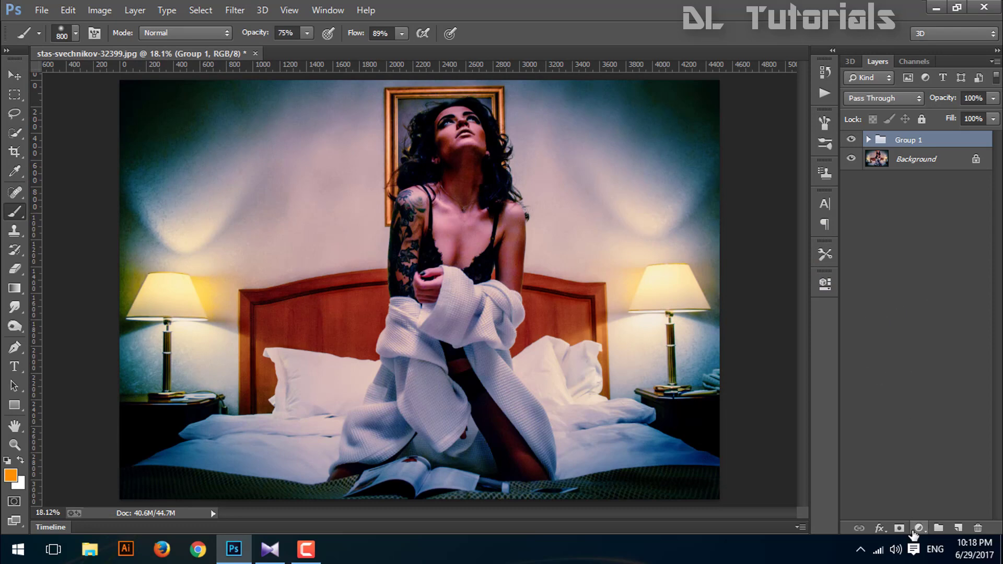
click(915, 530)
click(902, 228)
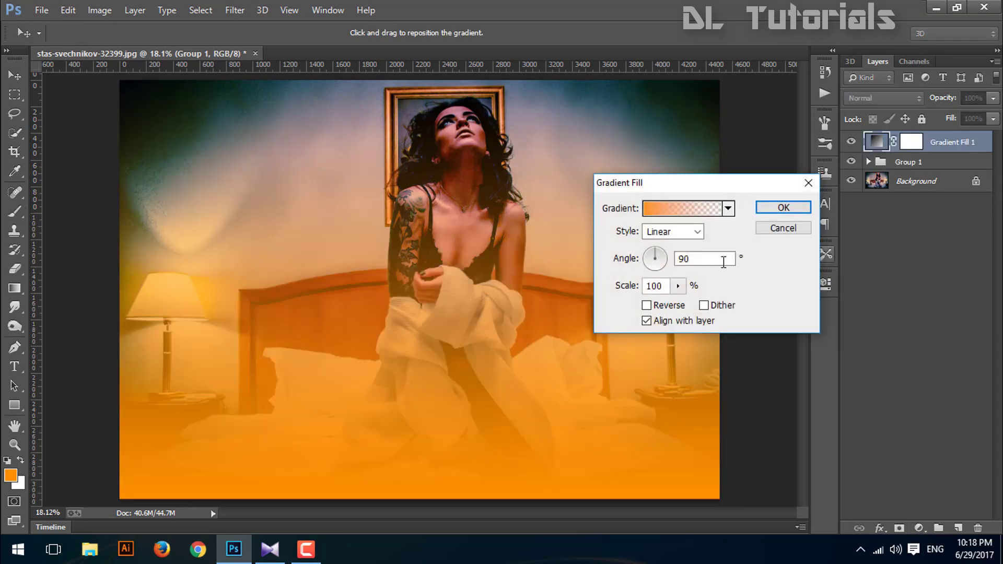
click(671, 233)
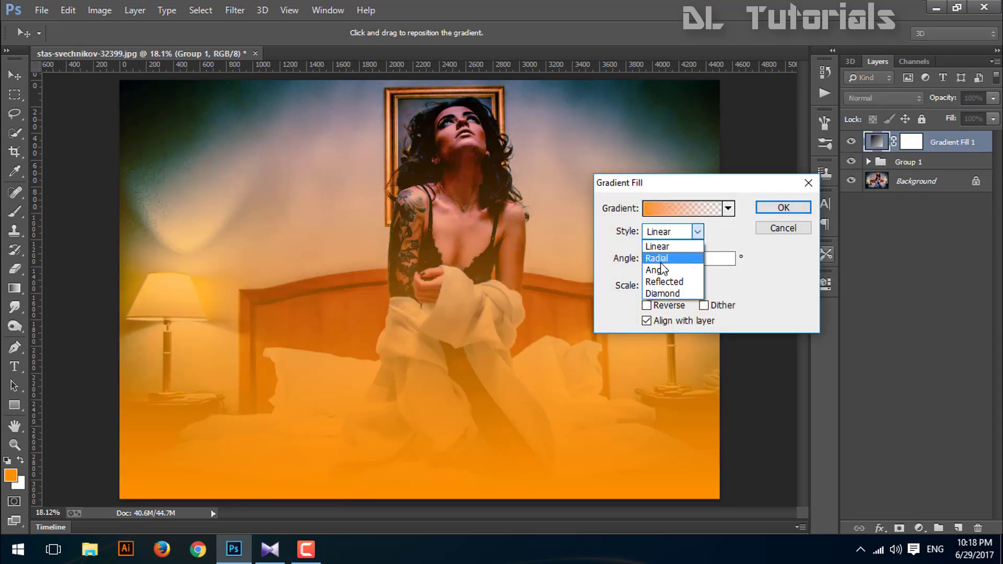
click(659, 258)
mouse_move(398, 376)
mouse_down()
mouse_move(416, 377)
mouse_move(437, 307)
mouse_up()
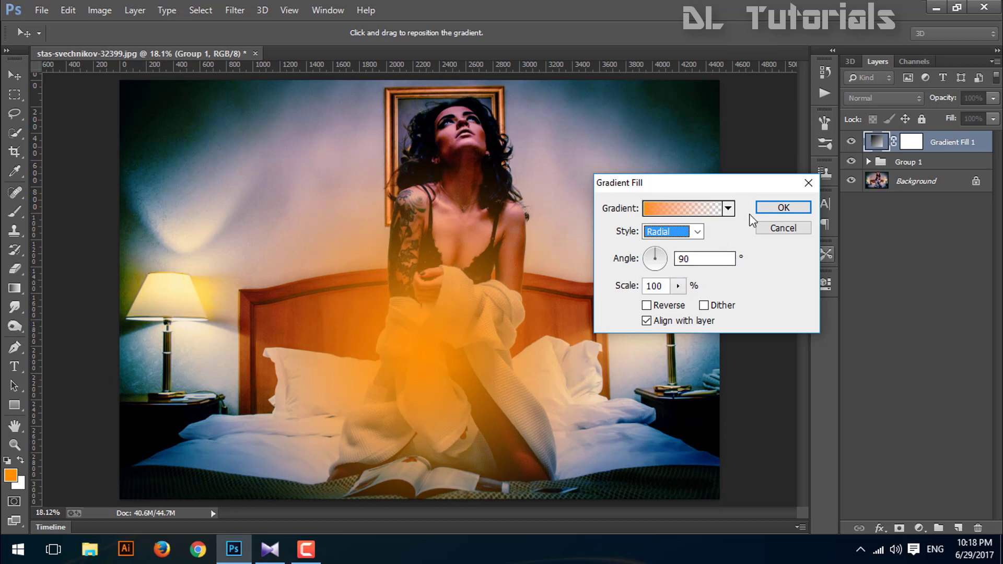
click(782, 208)
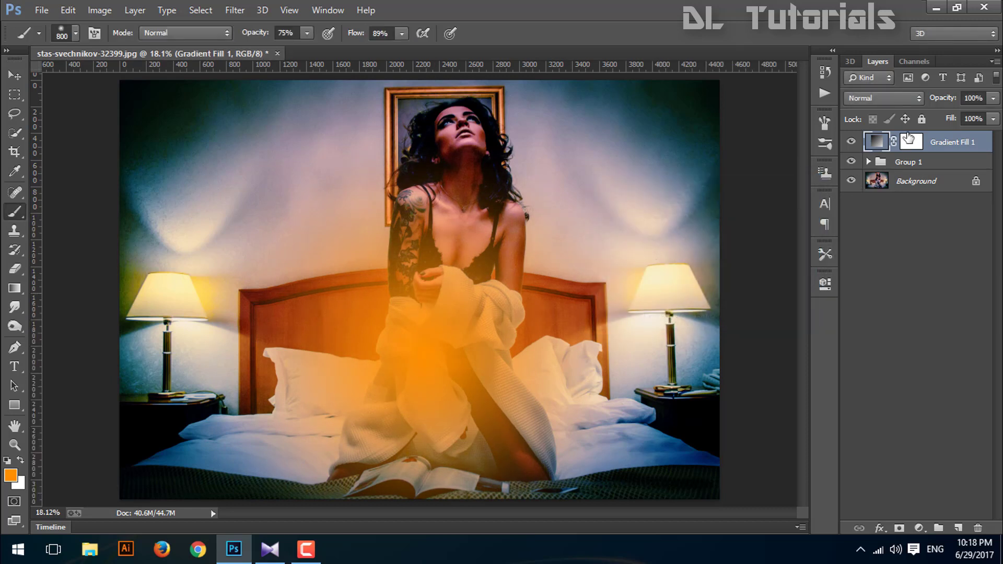
- Blend the gradient layer in Soft Light at 94% opacity
click(888, 100)
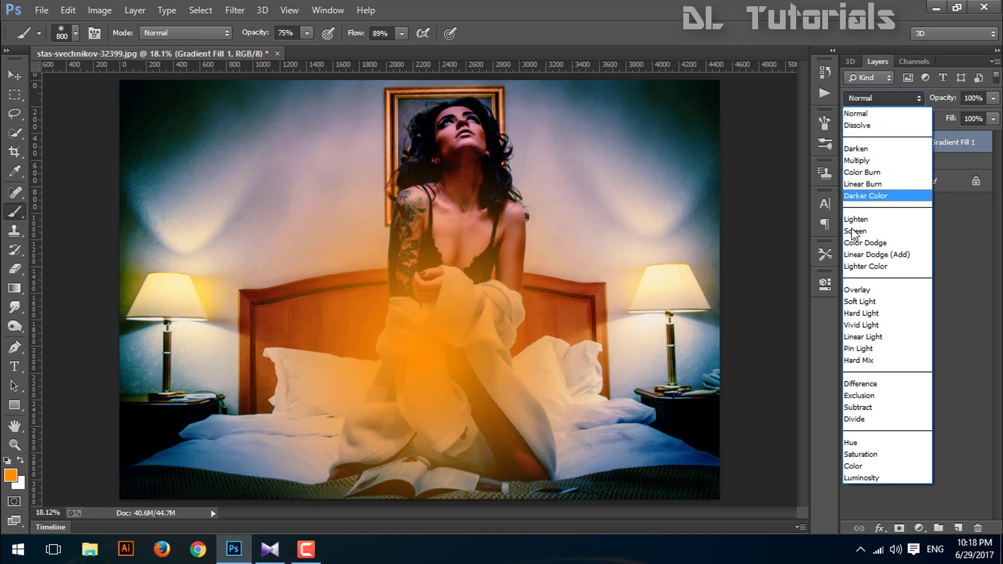
click(864, 304)
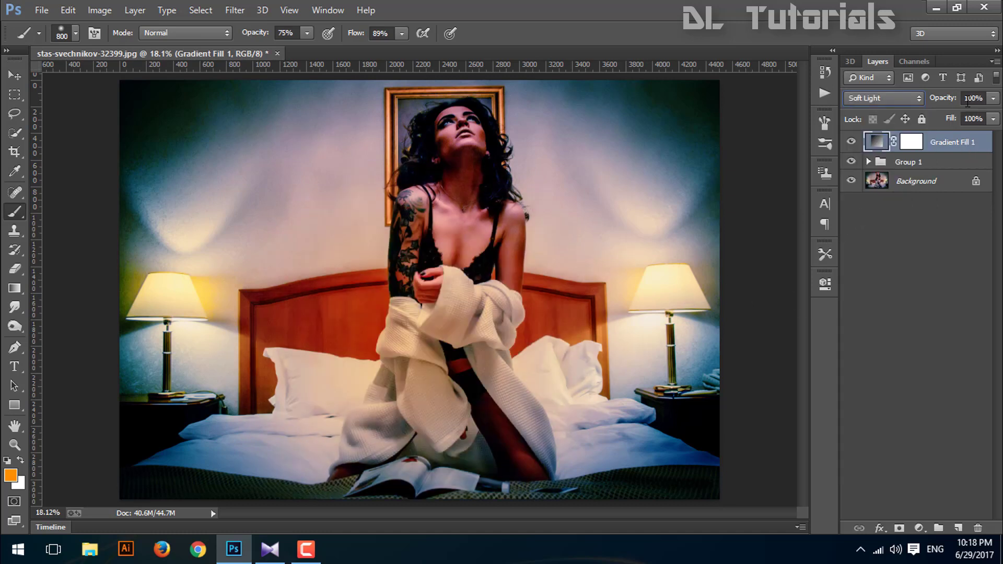
drag(954, 103, 931, 107)
drag(949, 110, 951, 114)
- Stamp visible layers into Layer 1 and apply Unsharp Mask with amount 23, radius 31.1
key(ctrl+alt+shift+e)
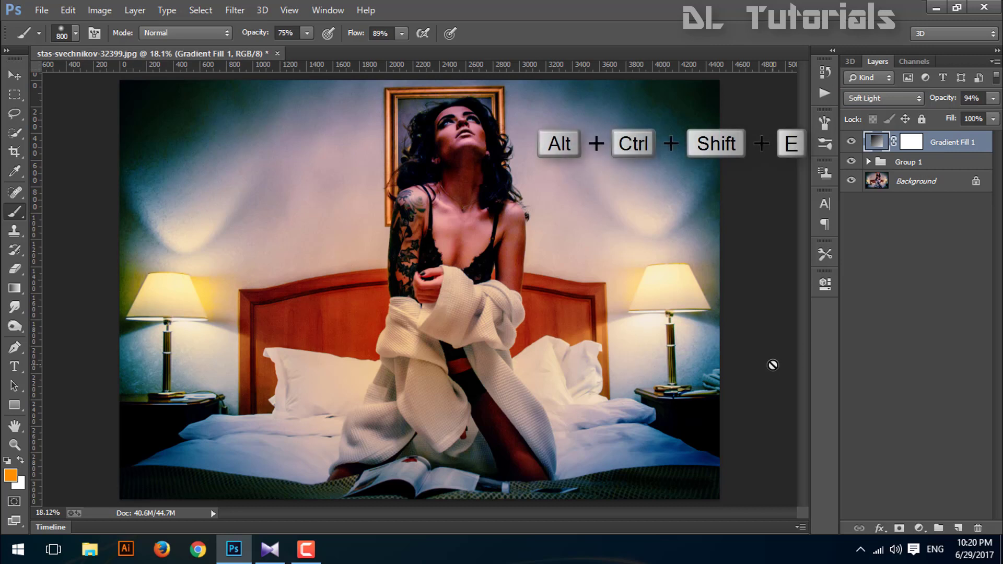
key(ctrl+shift+alt+e)
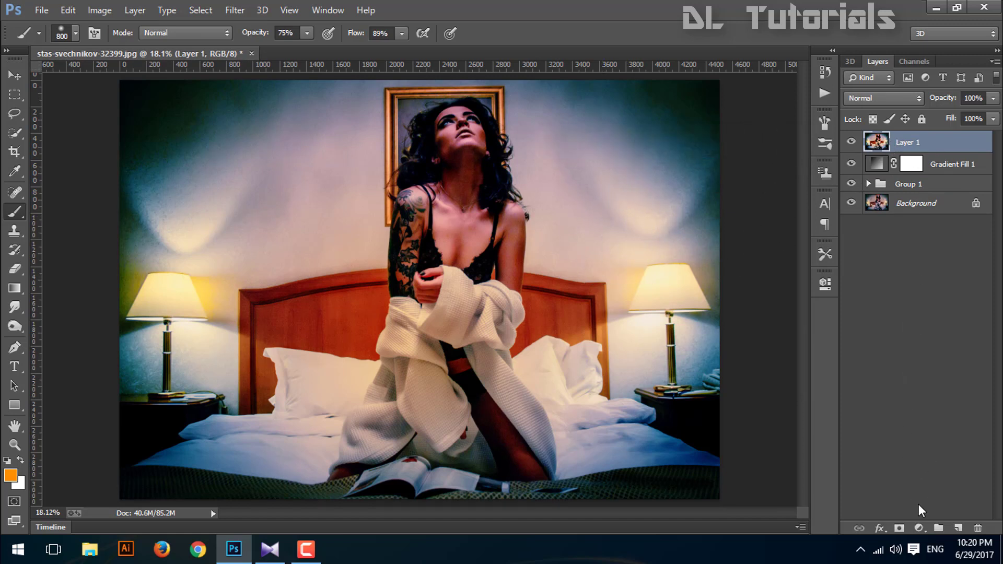
click(234, 10)
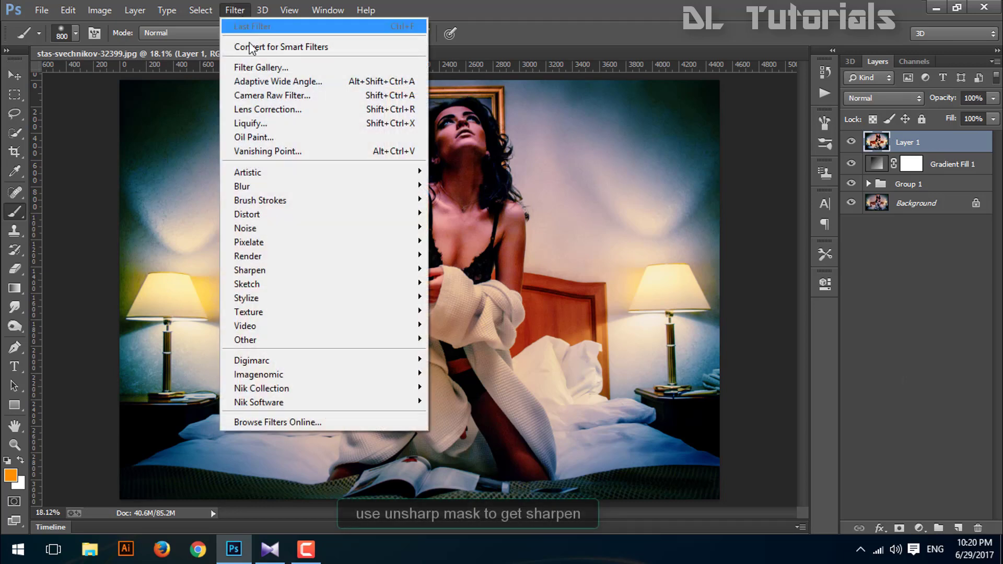
mouse_move(251, 269)
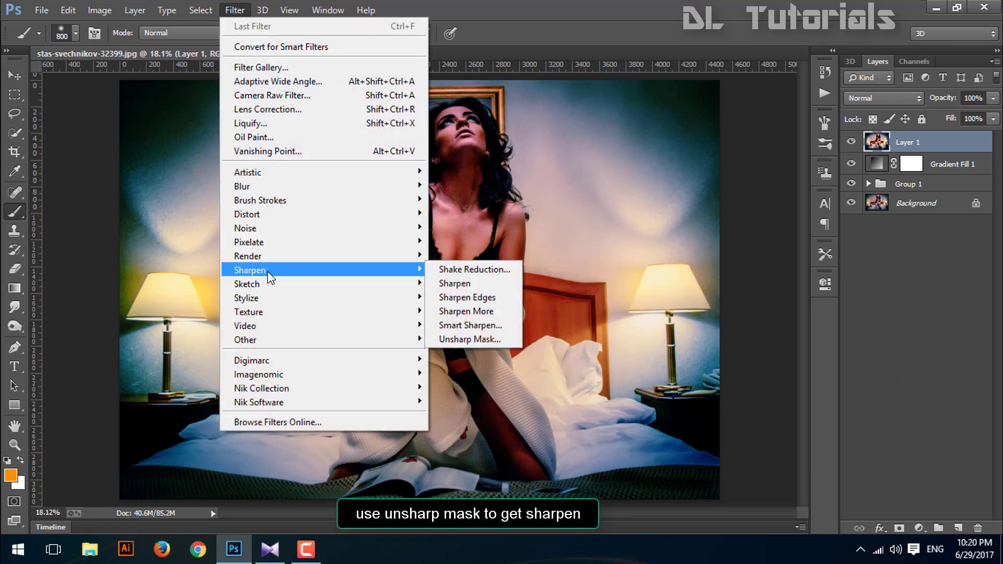
click(478, 340)
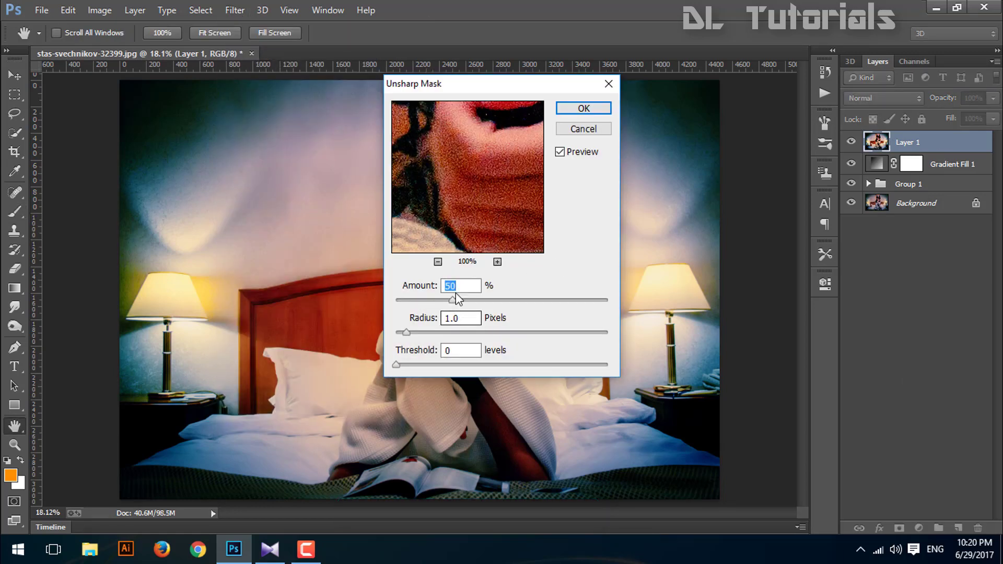
drag(491, 96, 765, 124)
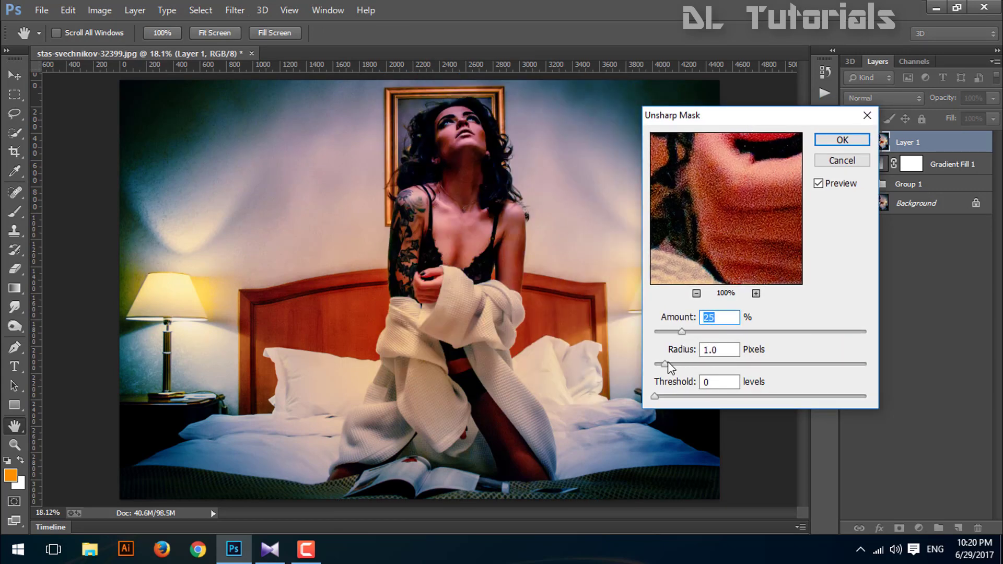
drag(665, 364, 708, 364)
mouse_move(729, 364)
mouse_down()
mouse_move(772, 364)
mouse_move(734, 364)
mouse_move(752, 363)
mouse_up()
click(818, 184)
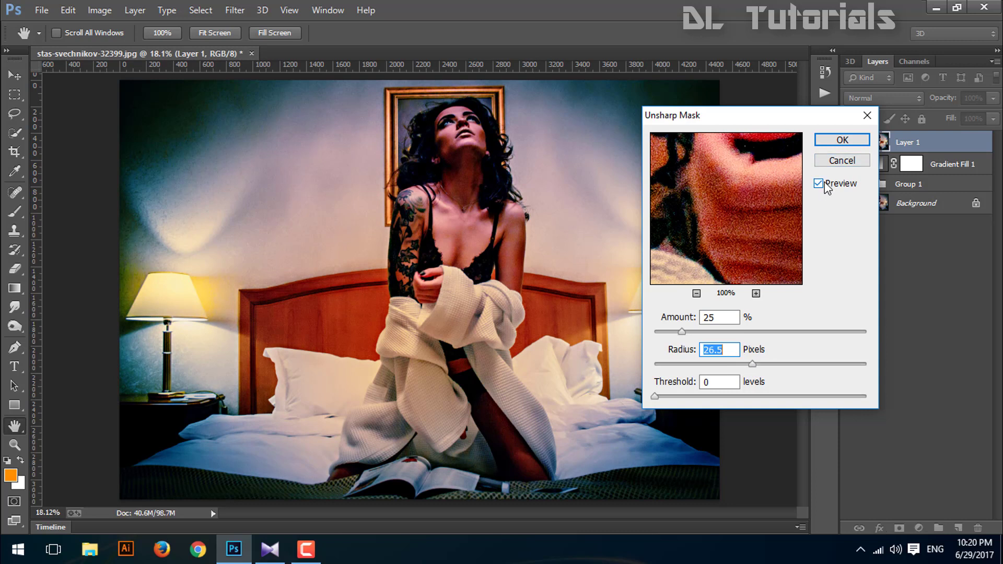
click(825, 185)
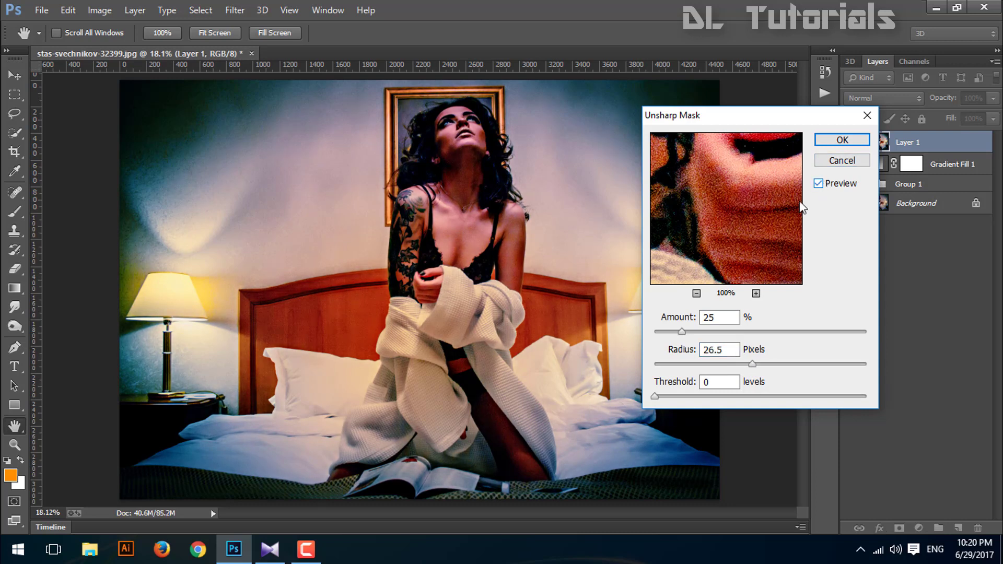
drag(682, 332, 679, 334)
drag(754, 364, 758, 363)
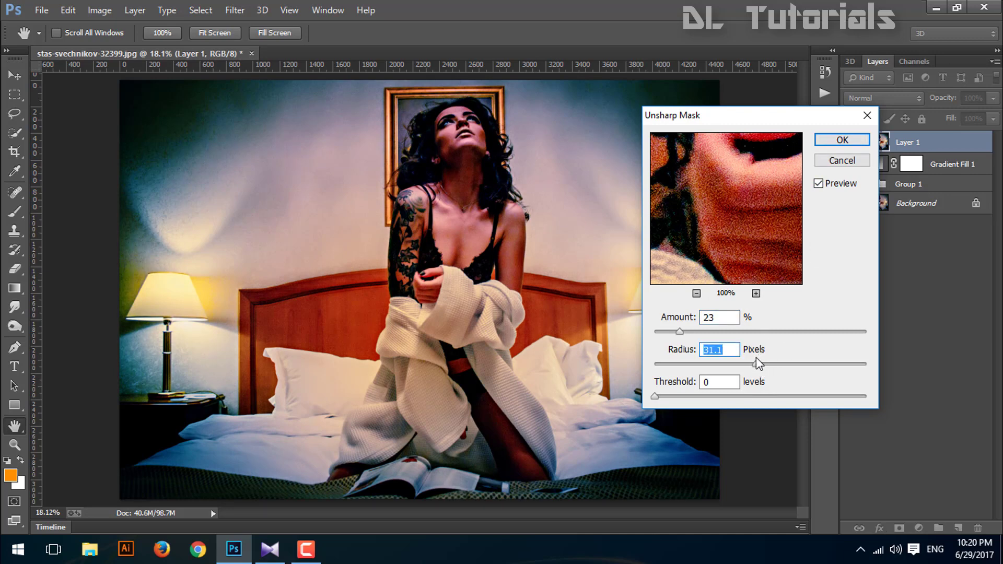
click(833, 138)
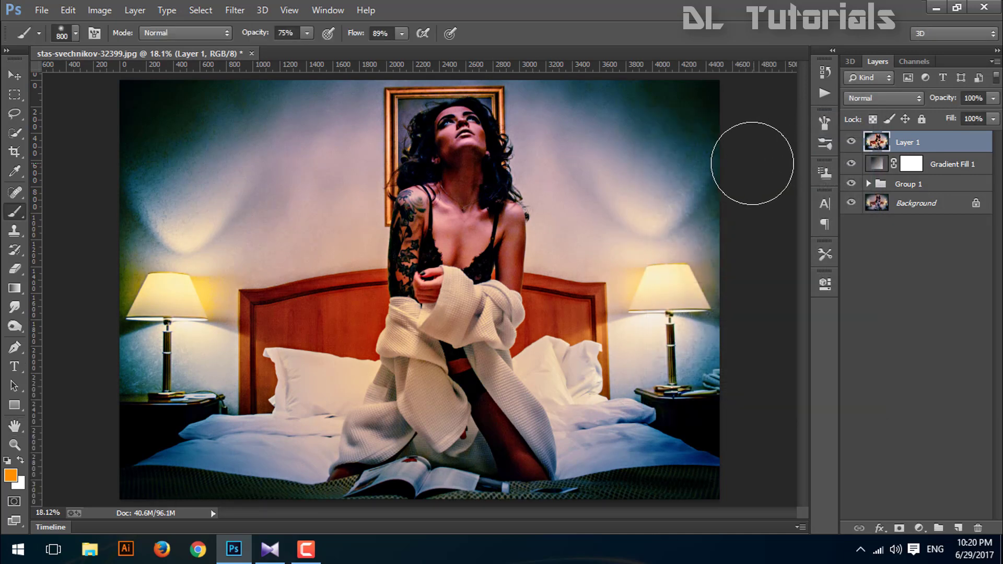
- Group Layer 1, Gradient Fill 1 and Group 1 into Group 2, then toggle it to compare
key(ctrl+alt+a)
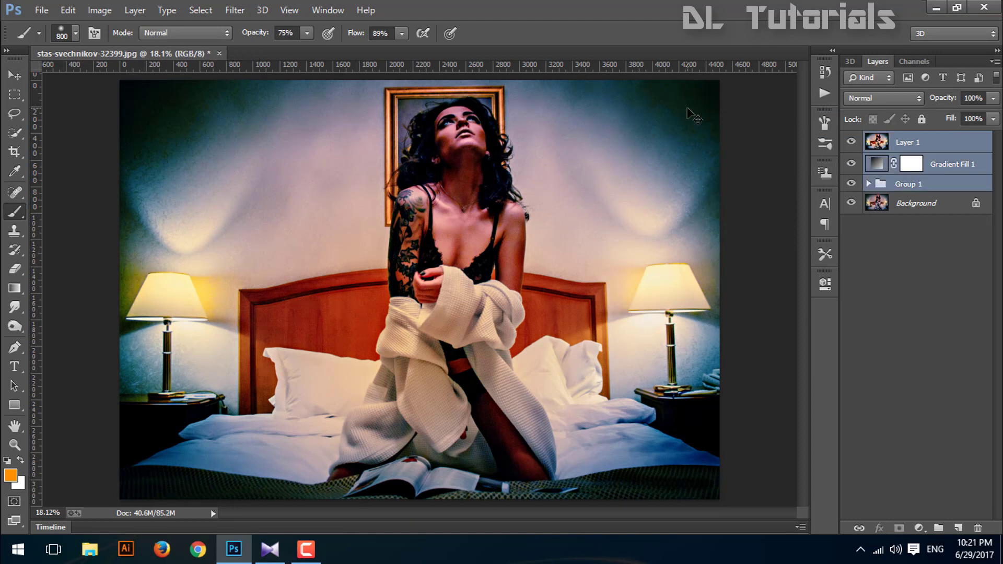
key(ctrl+g)
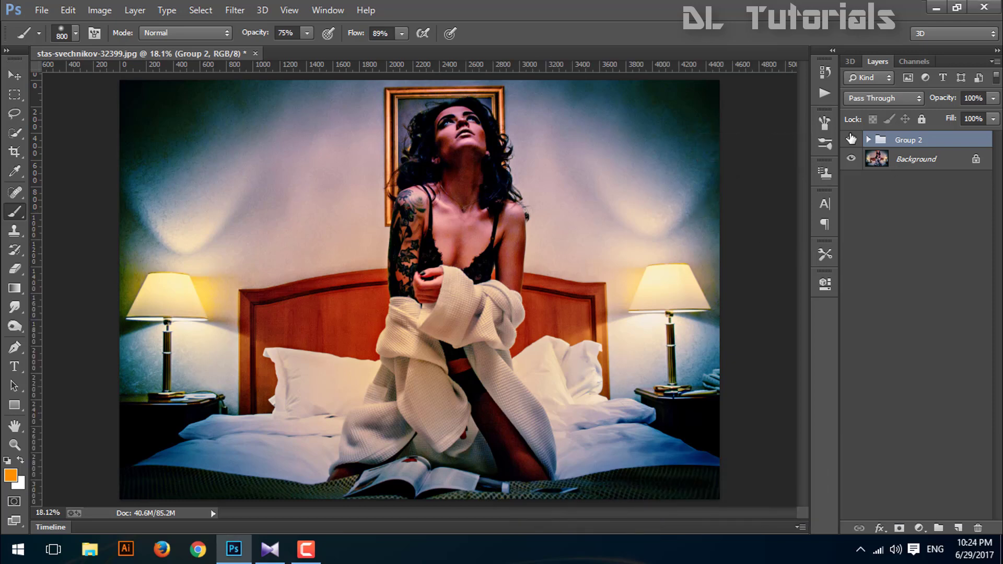
click(850, 141)
click(851, 141)
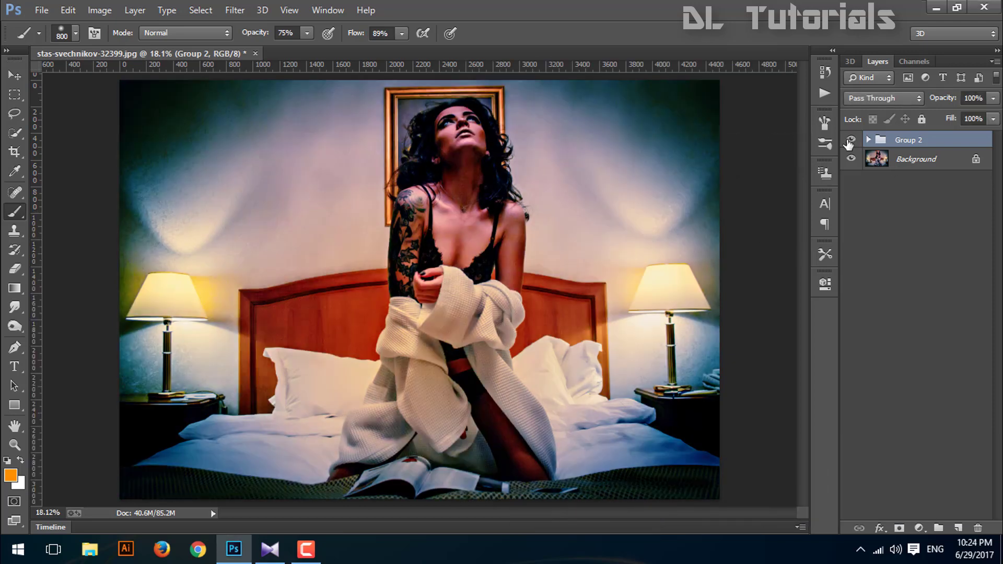